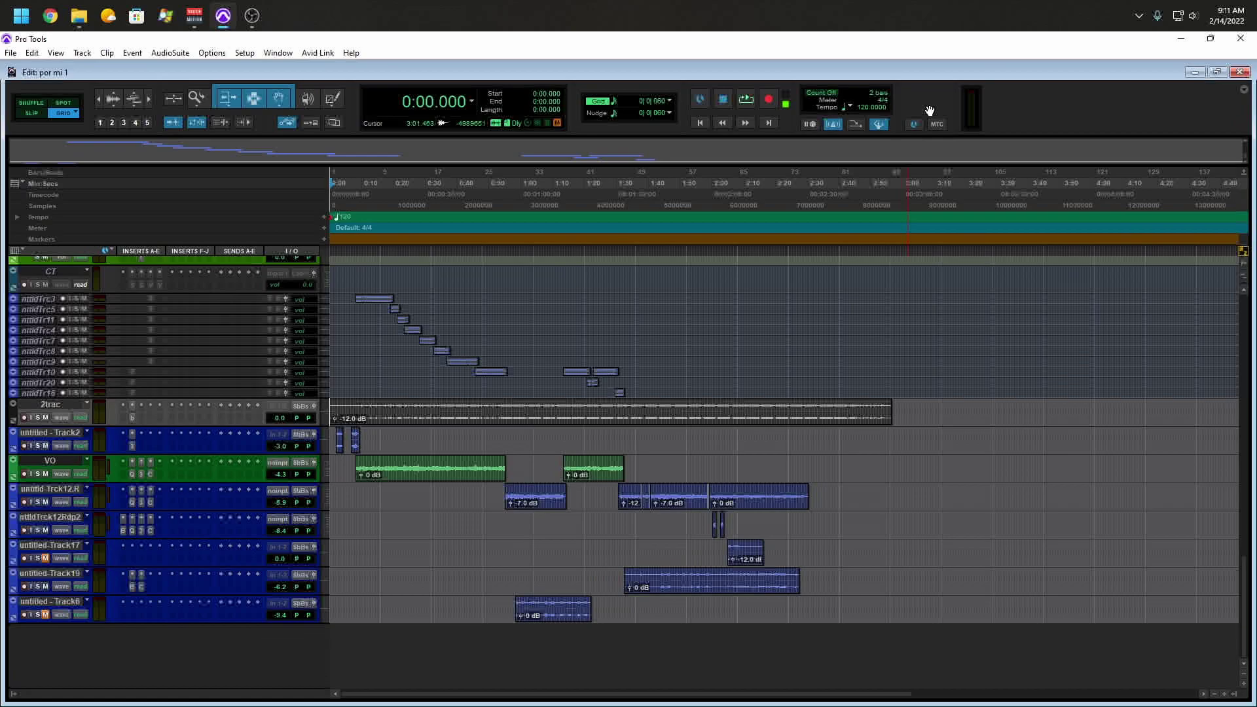
Step: Confirm the session rate is 48 kHz, then save a copy named 'por mi 1-48k'
{"action": "key", "text": "ctrl+KP_2"}
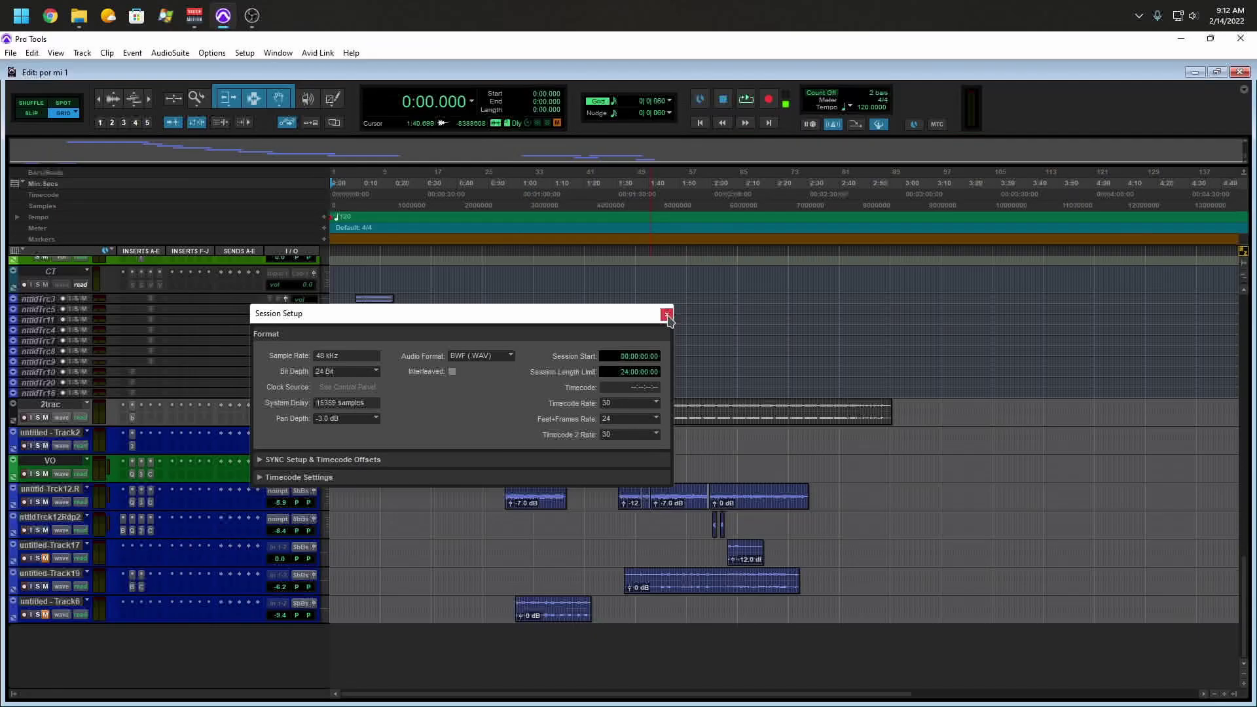
{"action": "left_click", "coordinate": [1004, 290]}
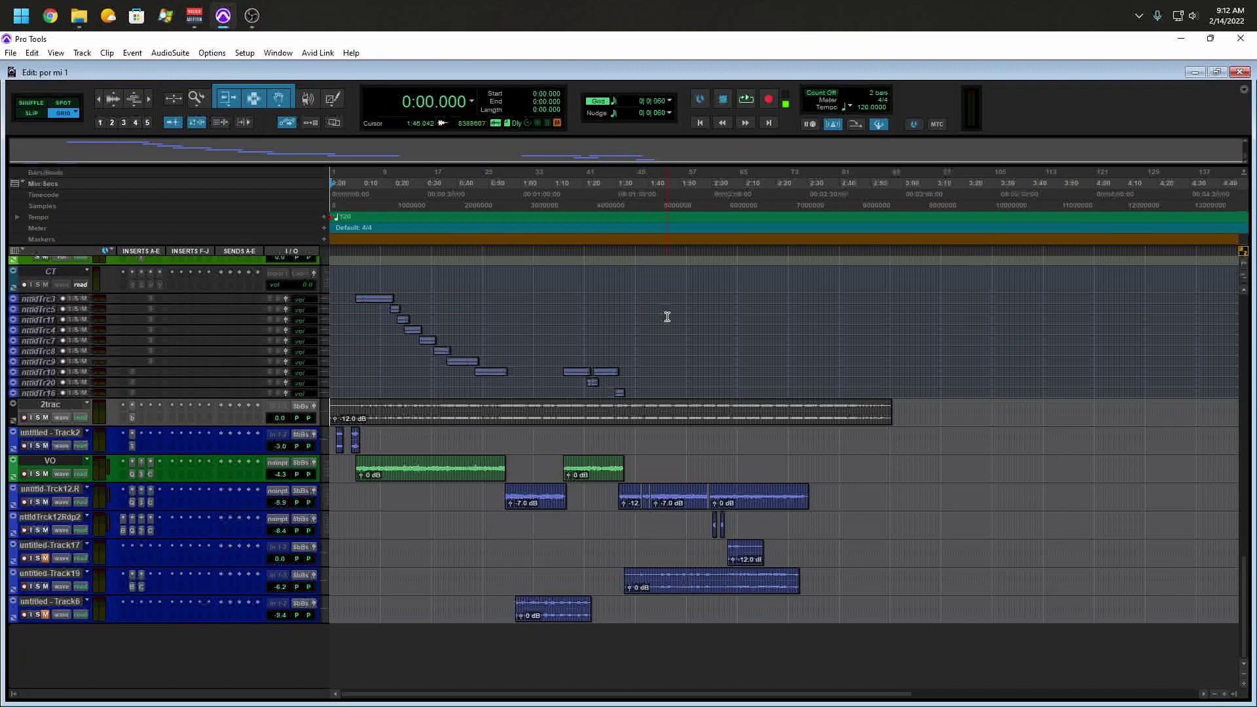
{"action": "left_click", "coordinate": [9, 53]}
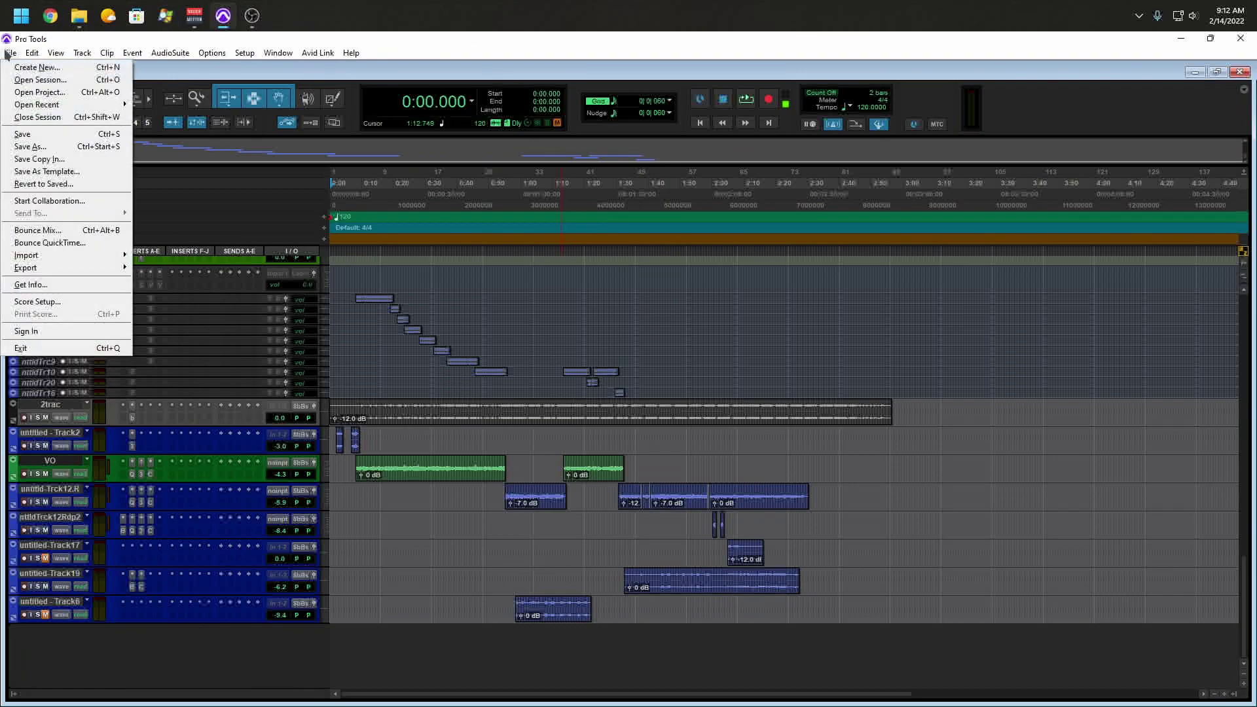
{"action": "left_click", "coordinate": [92, 147]}
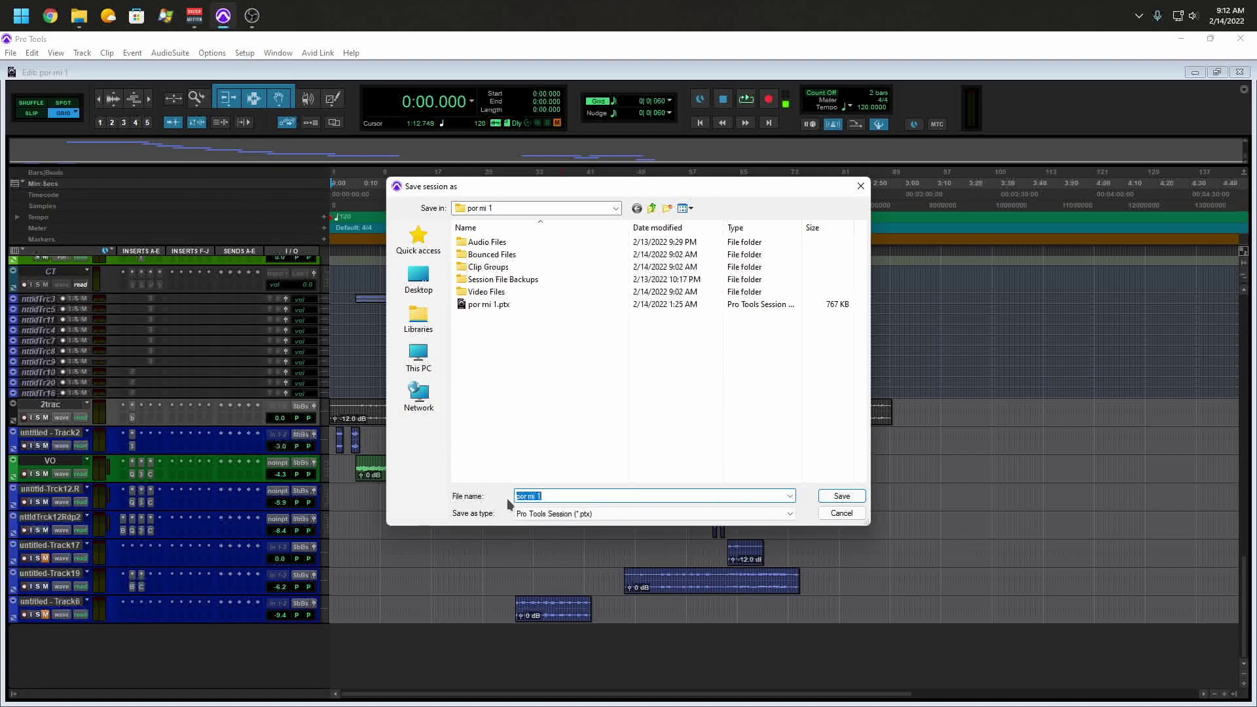
{"action": "left_click", "coordinate": [578, 495]}
{"action": "type", "text": "-48k"}
{"action": "key", "text": "Return"}
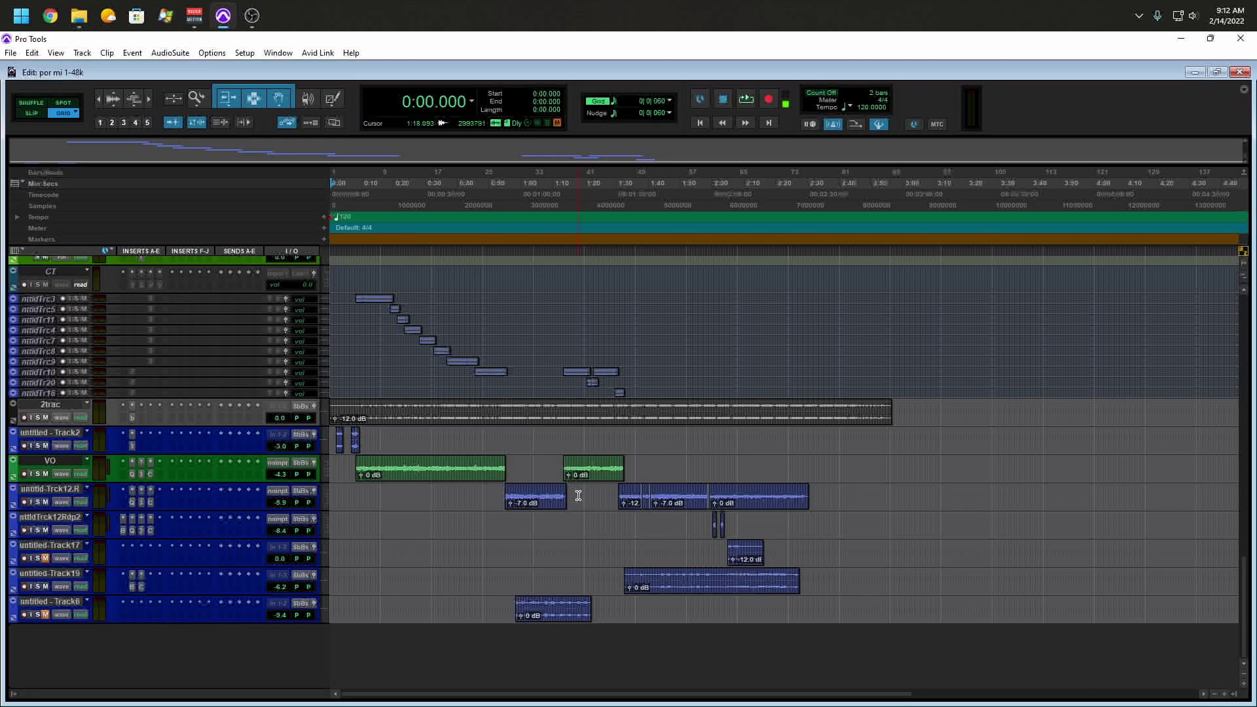
Step: Launch the Sound panel from the Start menu's pinned tiles and drag it to the screen centre
{"action": "left_click", "coordinate": [17, 13]}
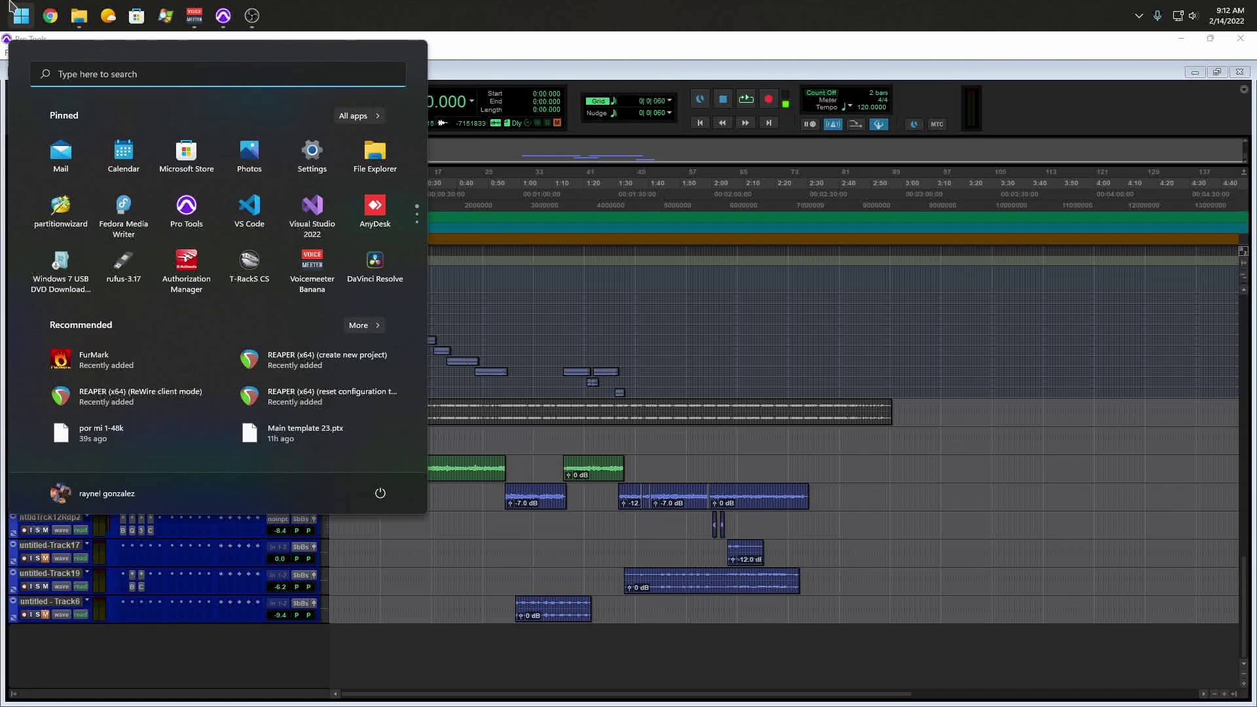
{"action": "scroll", "coordinate": [186, 210], "scroll_direction": "down", "scroll_amount": 3}
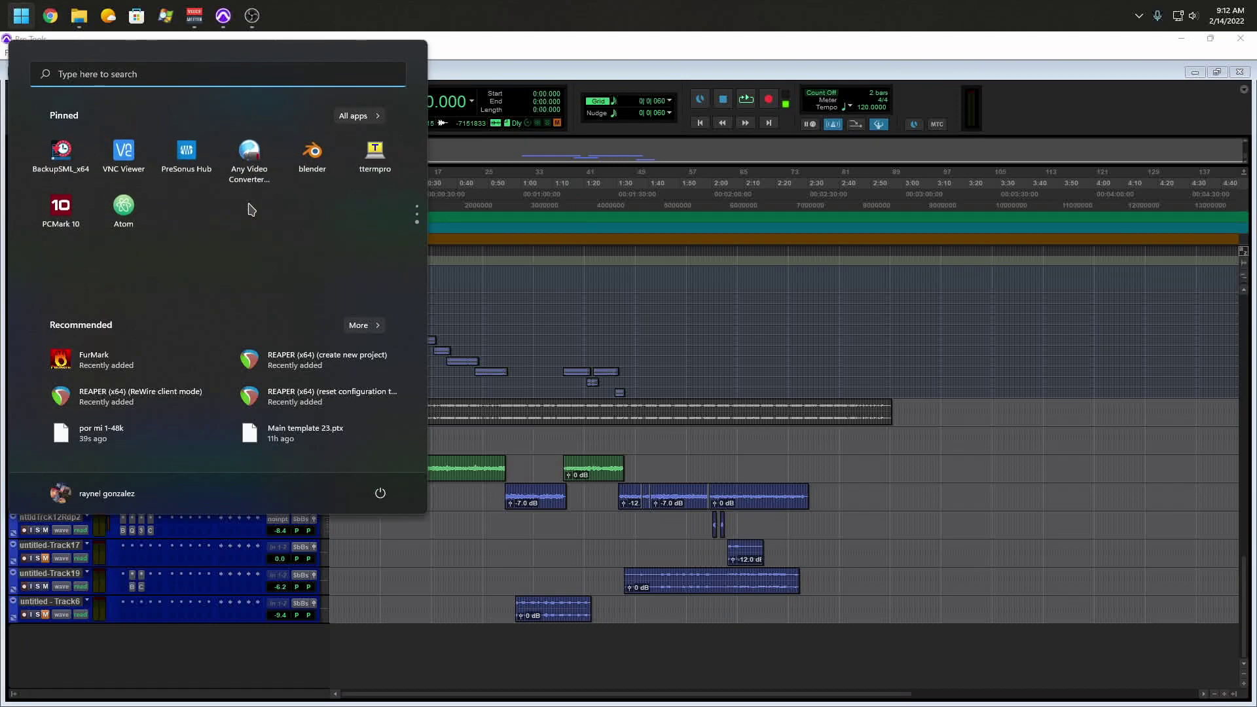
{"action": "scroll", "coordinate": [250, 210], "scroll_direction": "up", "scroll_amount": 1}
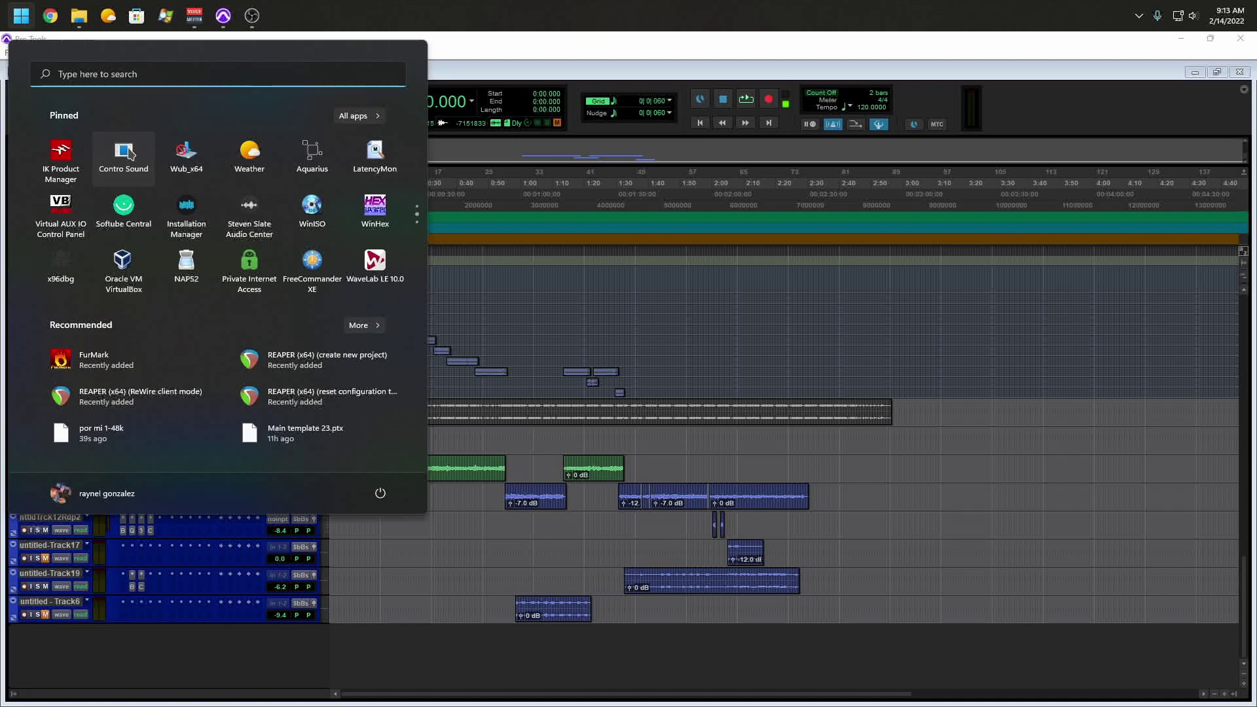
{"action": "scroll", "coordinate": [251, 210], "scroll_direction": "up", "scroll_amount": 1}
{"action": "left_click", "coordinate": [283, 209]}
{"action": "left_click_drag", "start_coordinate": [269, 94], "coordinate": [690, 199]}
{"action": "left_click", "coordinate": [21, 15]}
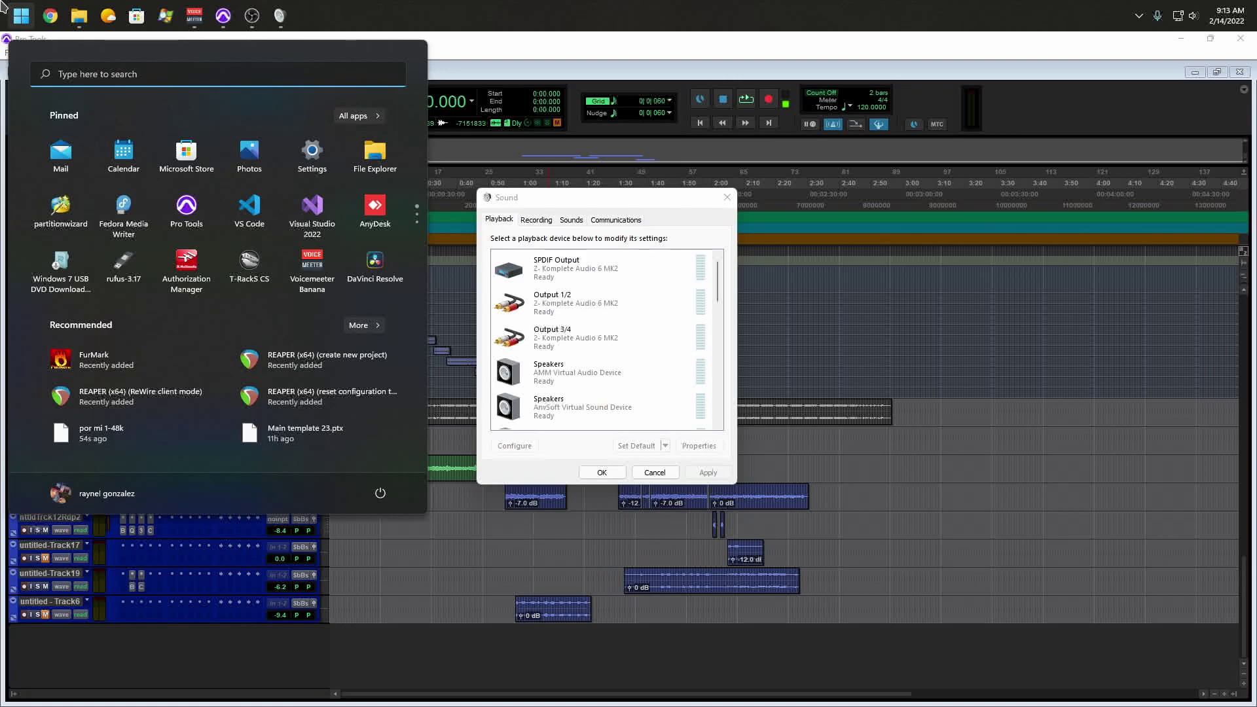
Step: Open Control Panel via a 'co' search, maximize it, view by Large icons, and open Sound
{"action": "type", "text": "co"}
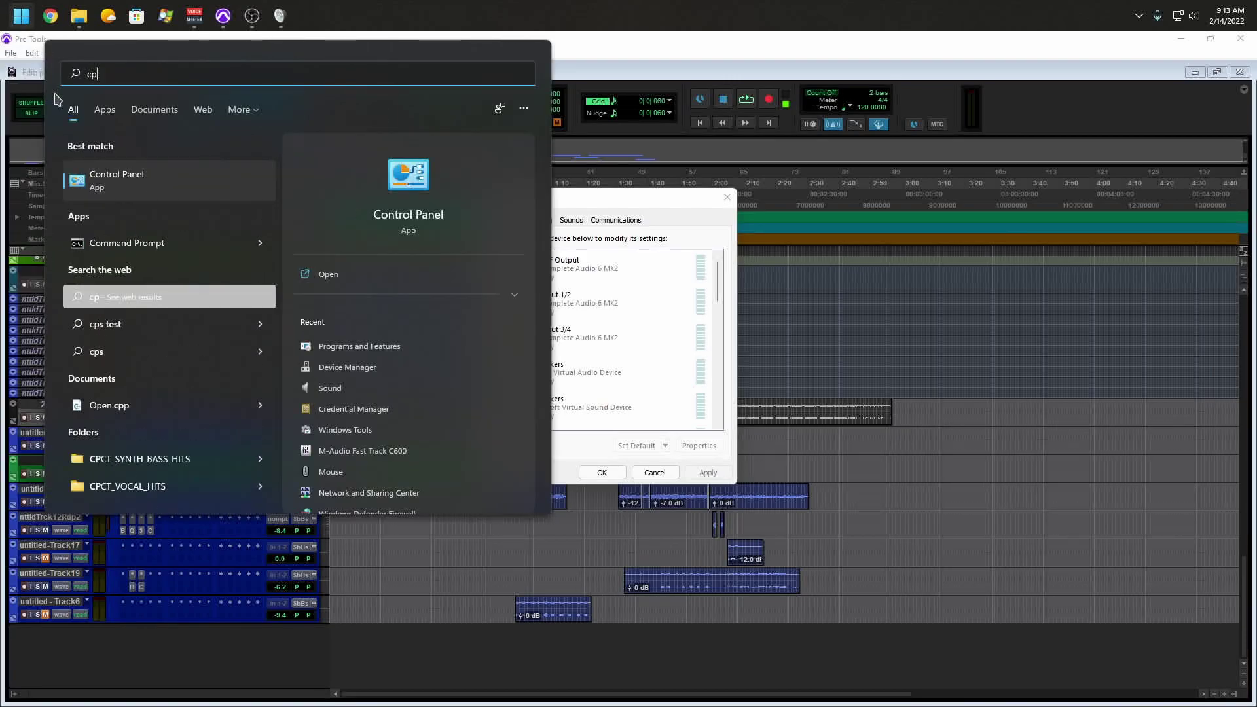
{"action": "left_click", "coordinate": [103, 204]}
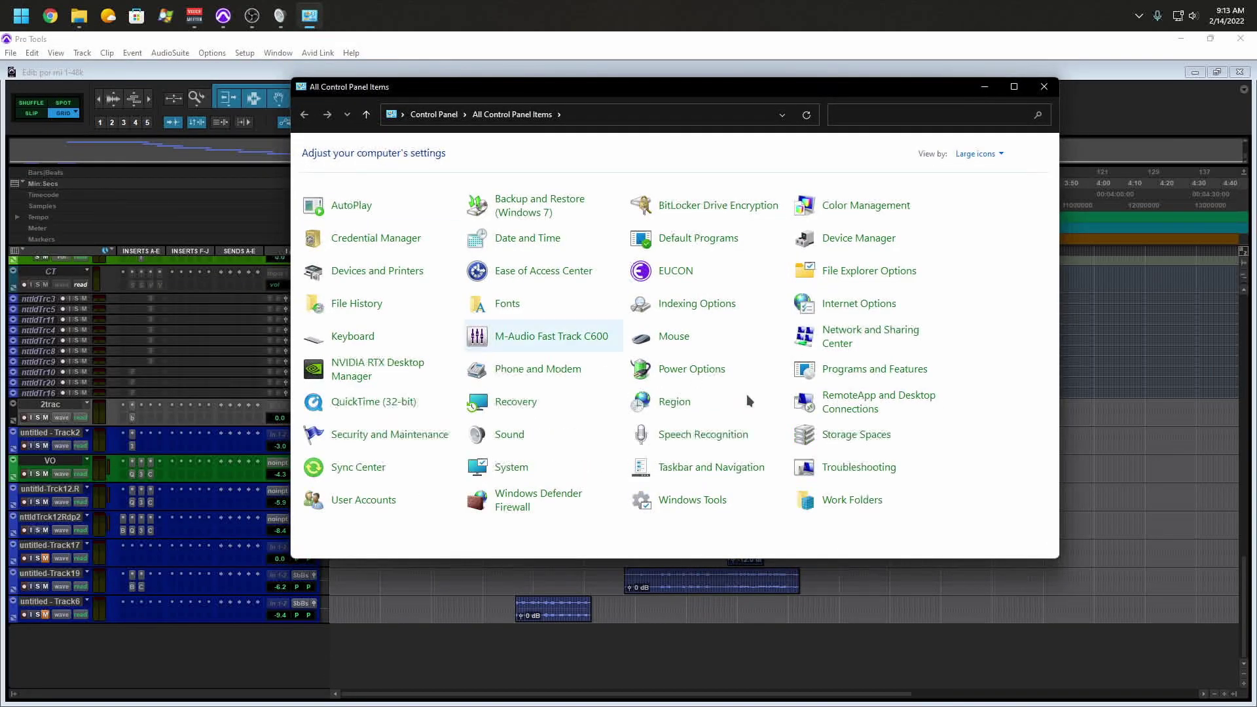
{"action": "key", "text": "super+Up"}
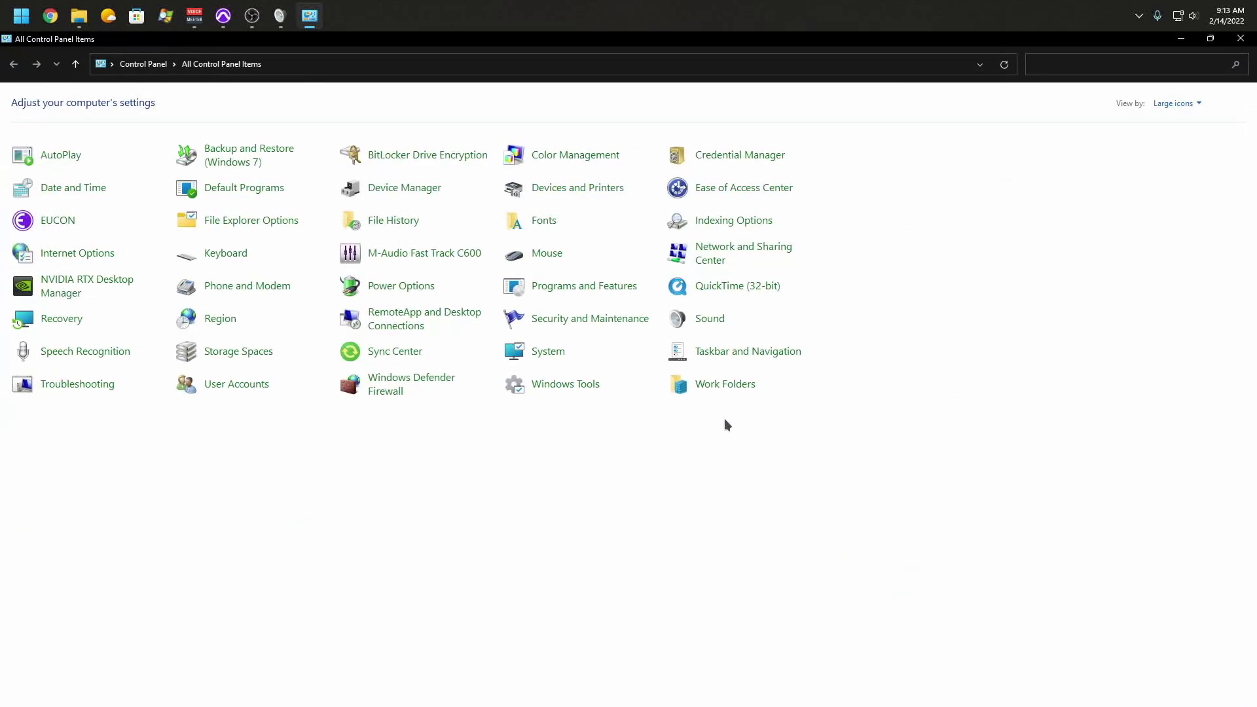
{"action": "left_click", "coordinate": [1175, 103]}
{"action": "left_click", "coordinate": [1176, 120]}
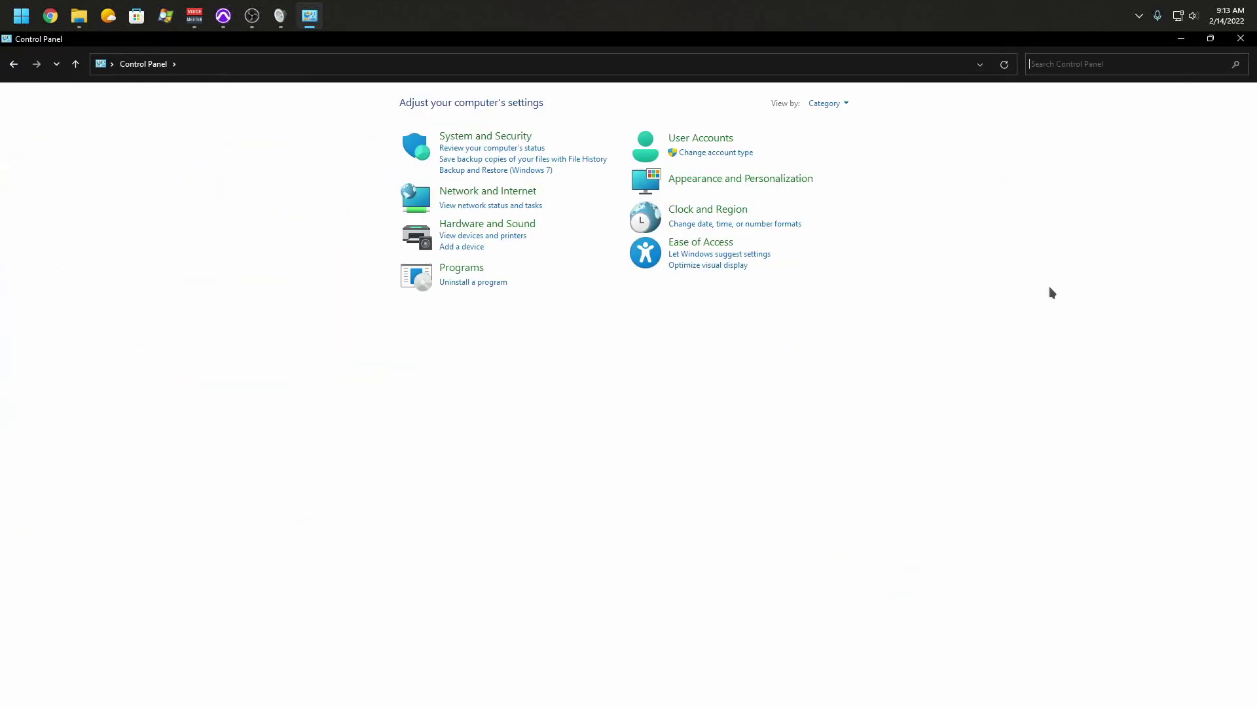
{"action": "left_click", "coordinate": [832, 105]}
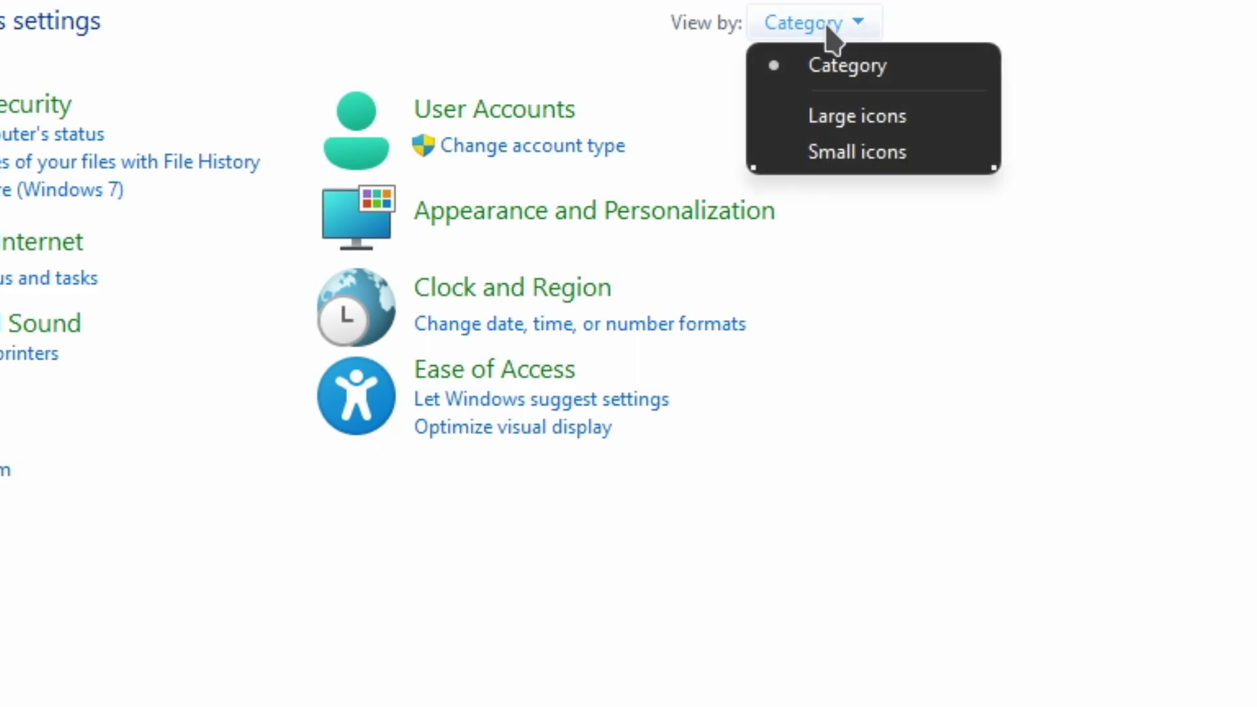
{"action": "left_click", "coordinate": [916, 118]}
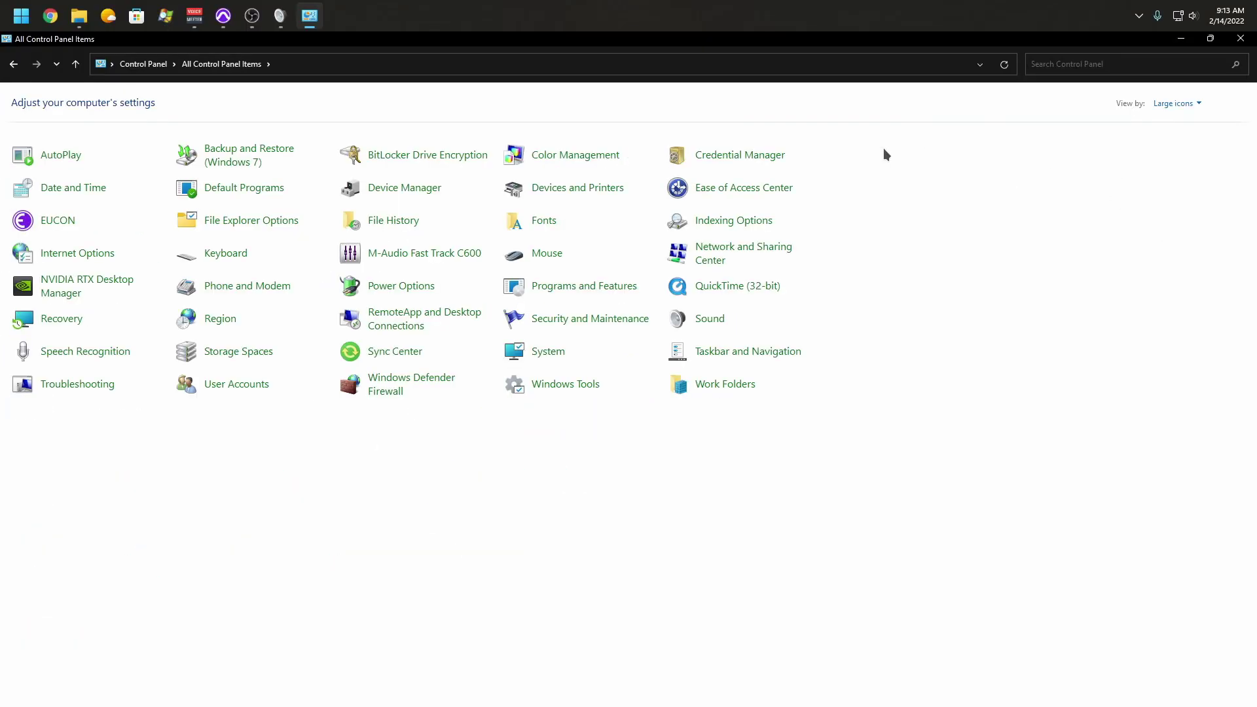
{"action": "left_click", "coordinate": [701, 319]}
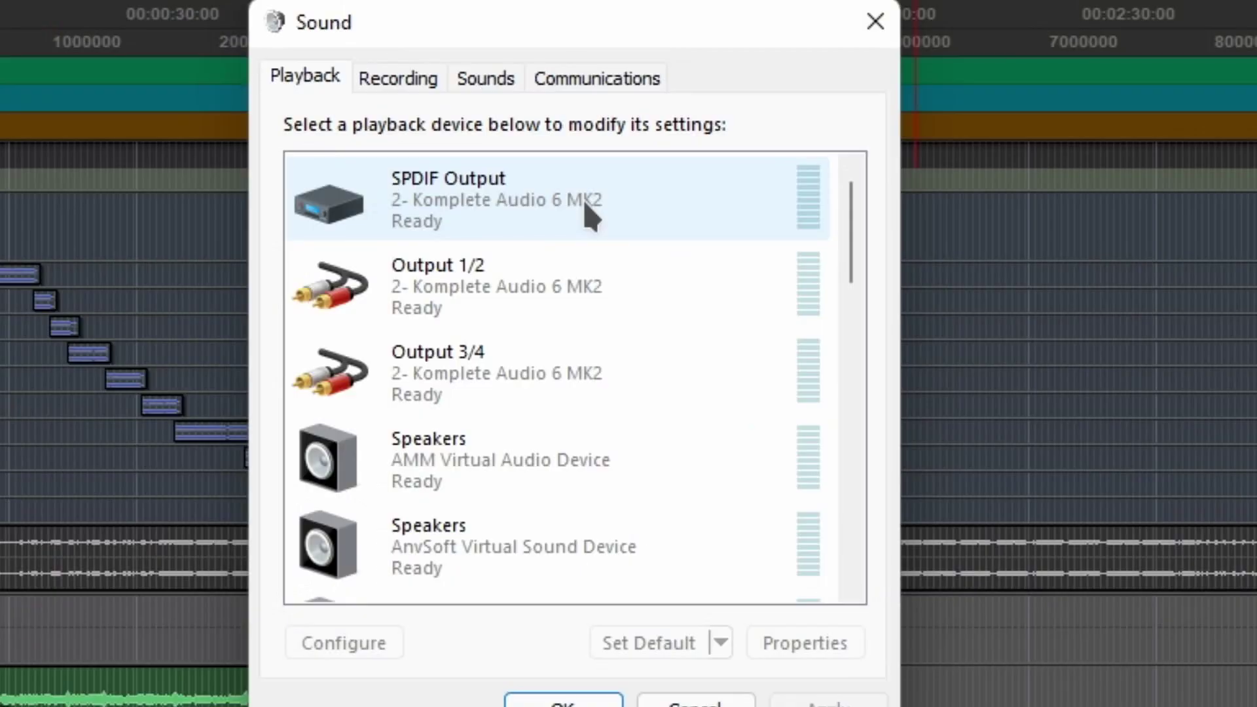
Step: Verify Output 1/2's default format stays 2 channel, 24 bit, 48000 Hz, then close its properties
{"action": "left_click", "coordinate": [549, 283]}
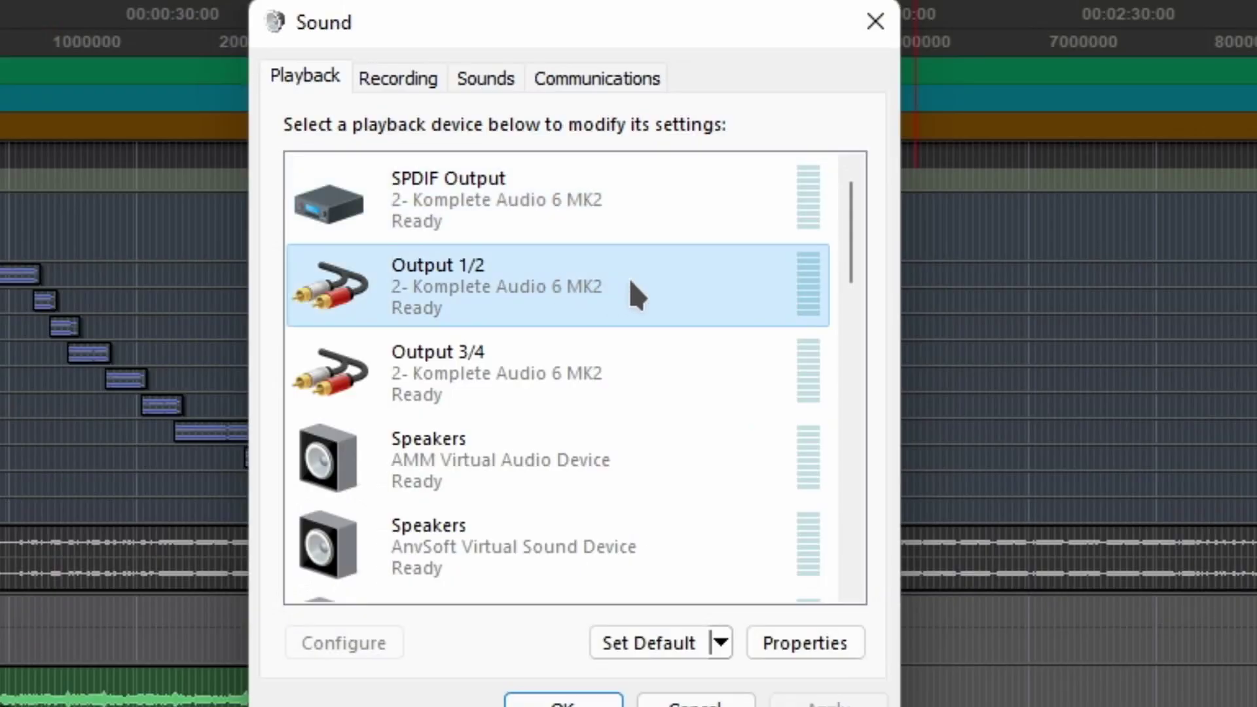
{"action": "left_click", "coordinate": [806, 648]}
{"action": "left_click", "coordinate": [650, 204]}
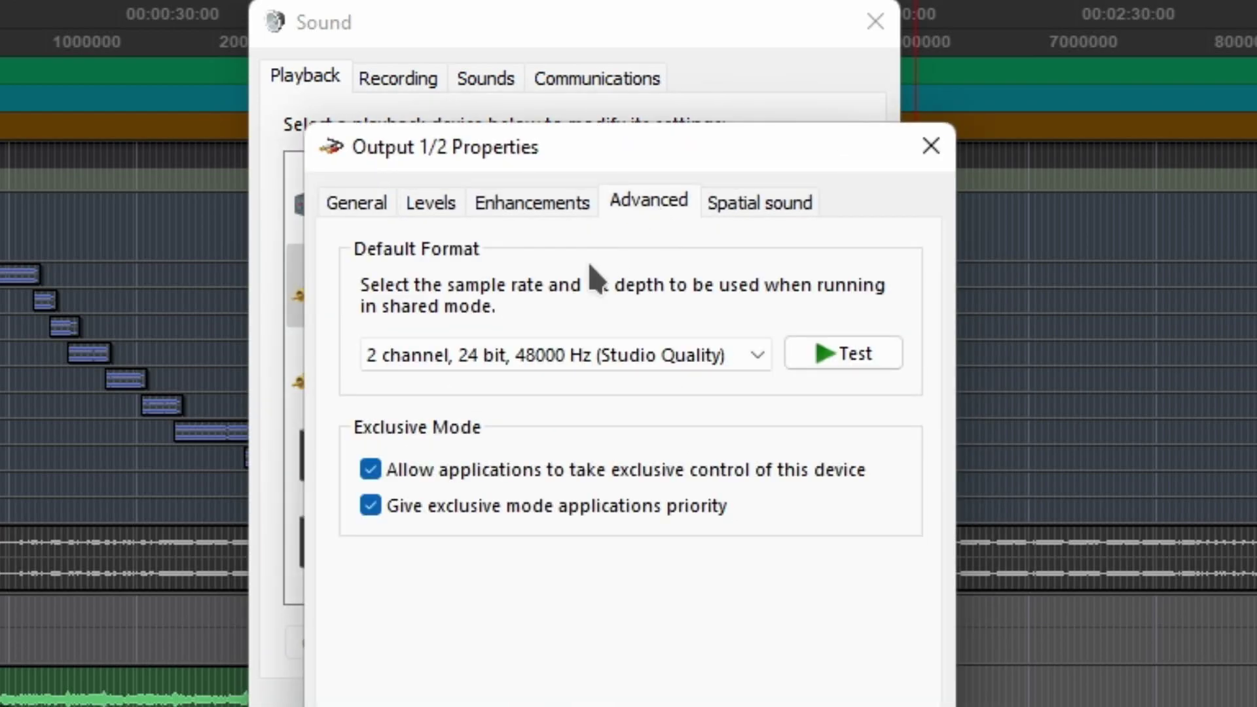
{"action": "left_click", "coordinate": [761, 360]}
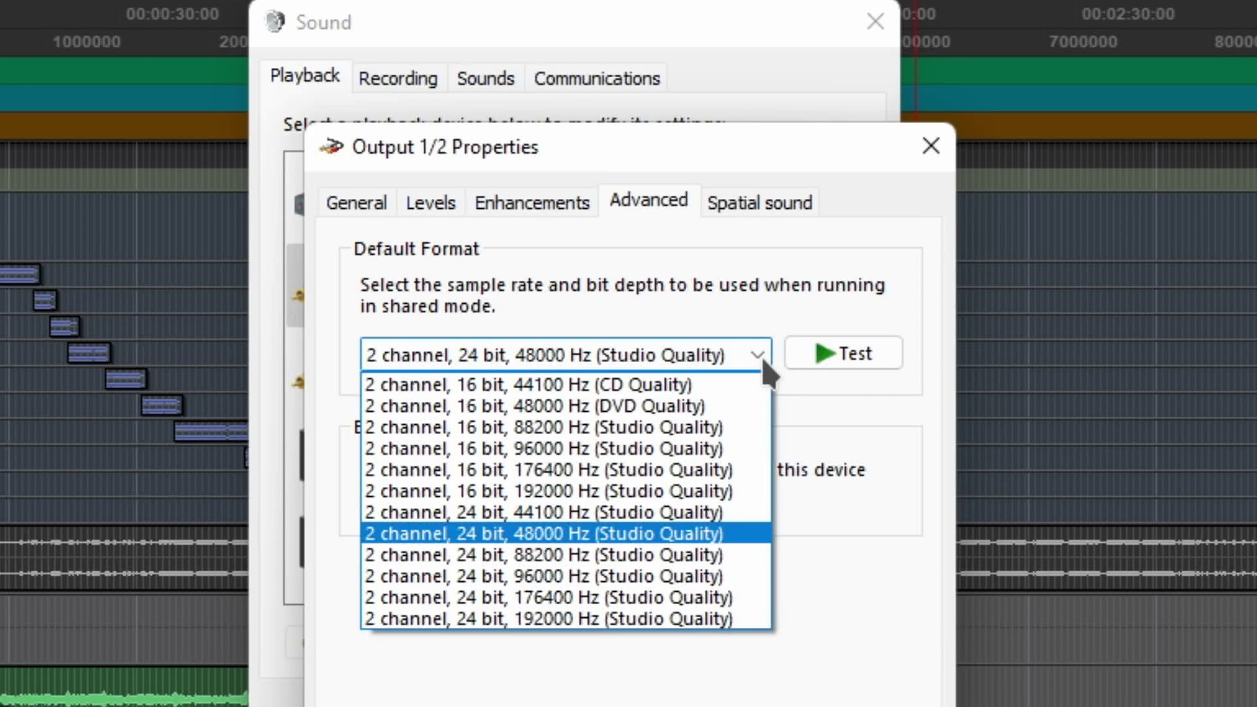
{"action": "left_click", "coordinate": [840, 235]}
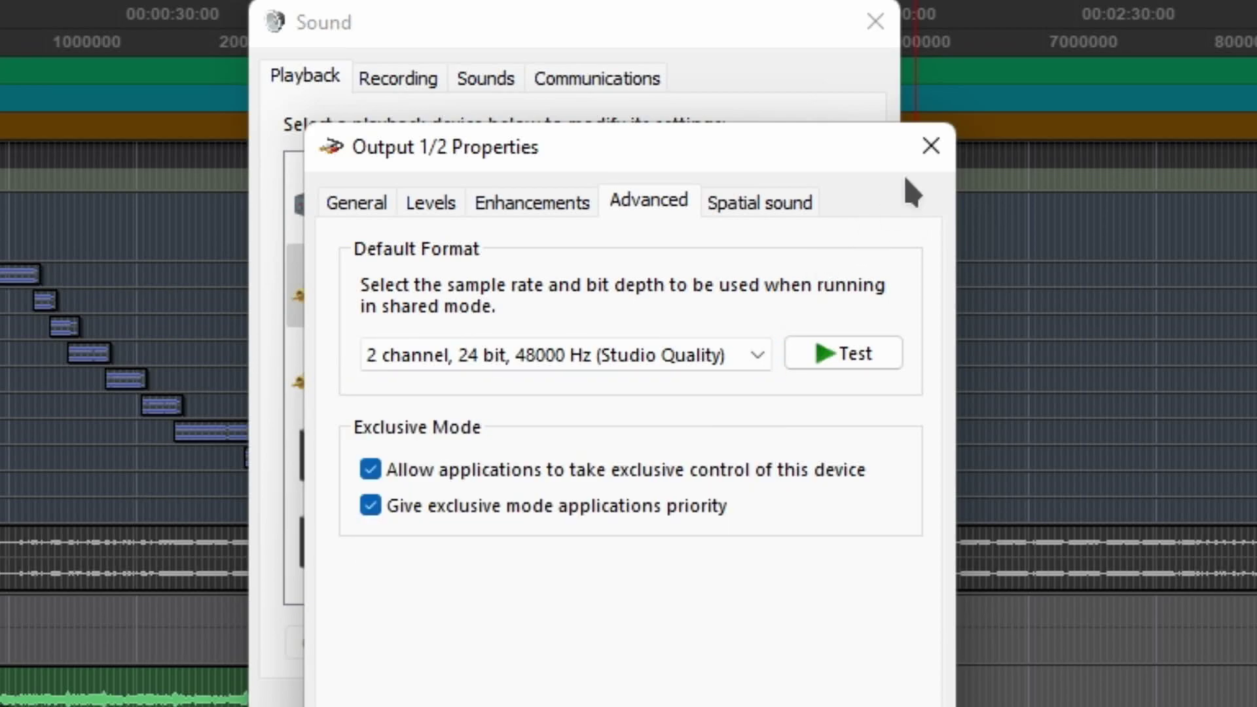
{"action": "left_click", "coordinate": [928, 148]}
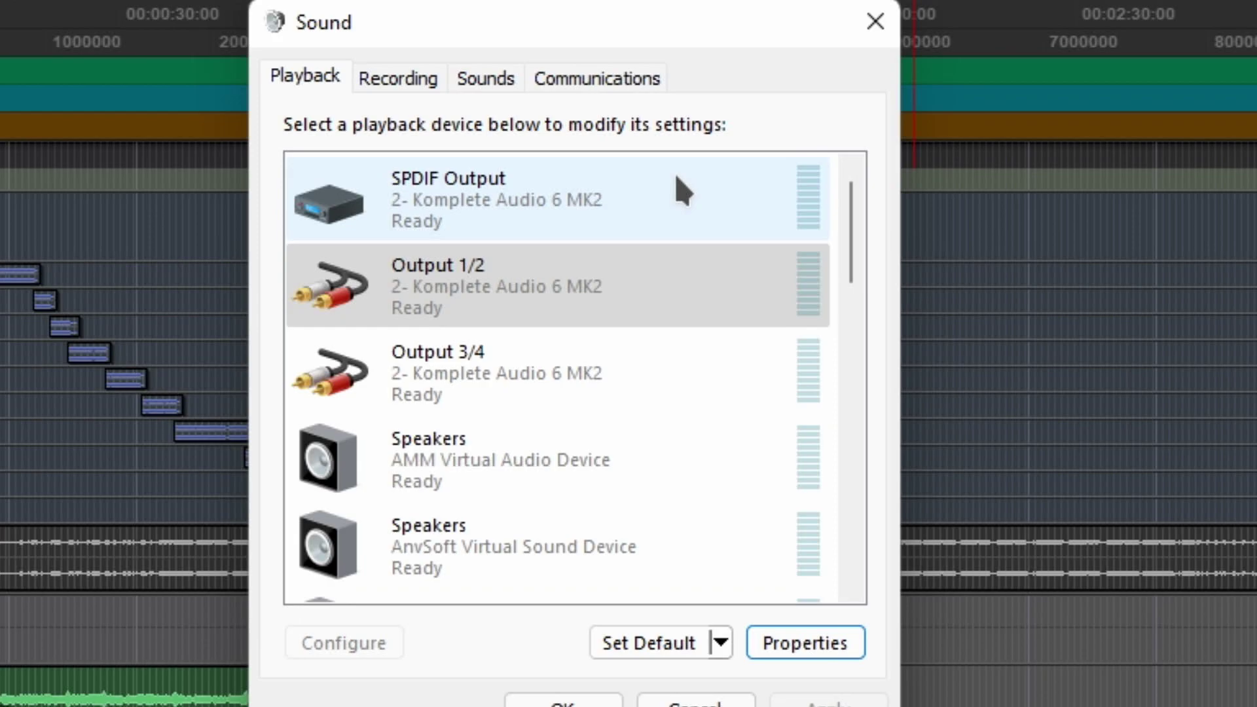
{"action": "right_click", "coordinate": [495, 294]}
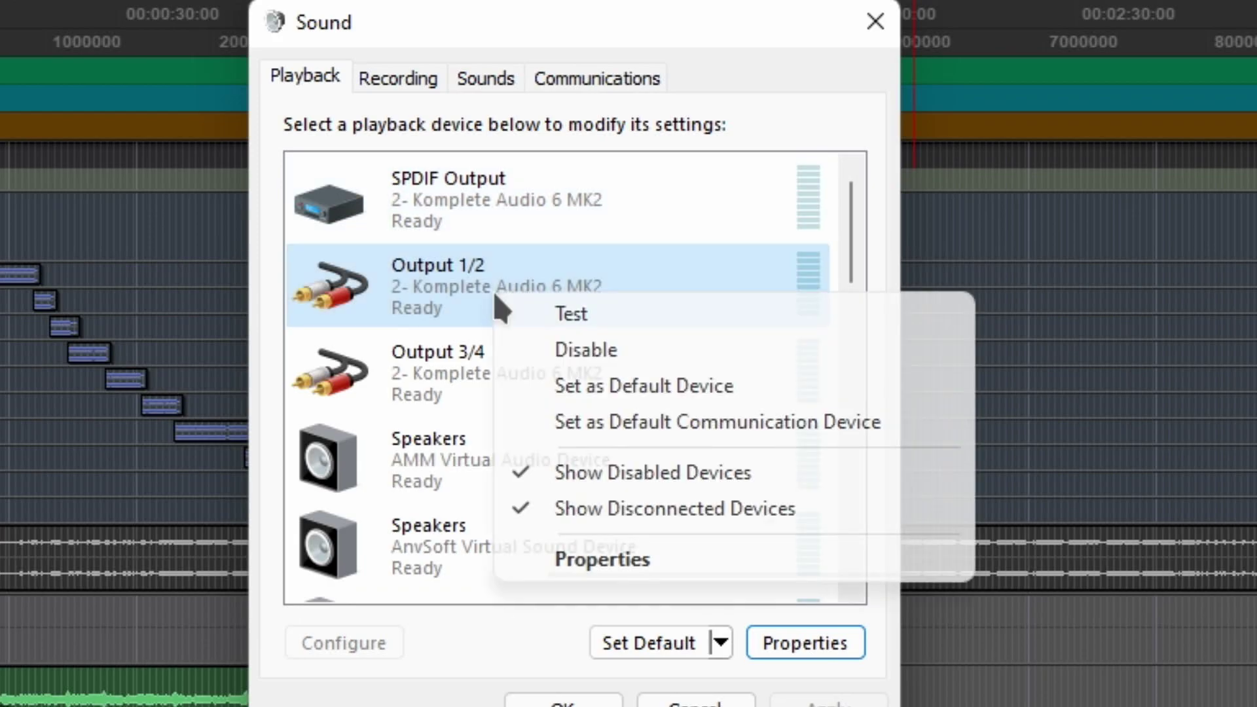
{"action": "left_click", "coordinate": [664, 39]}
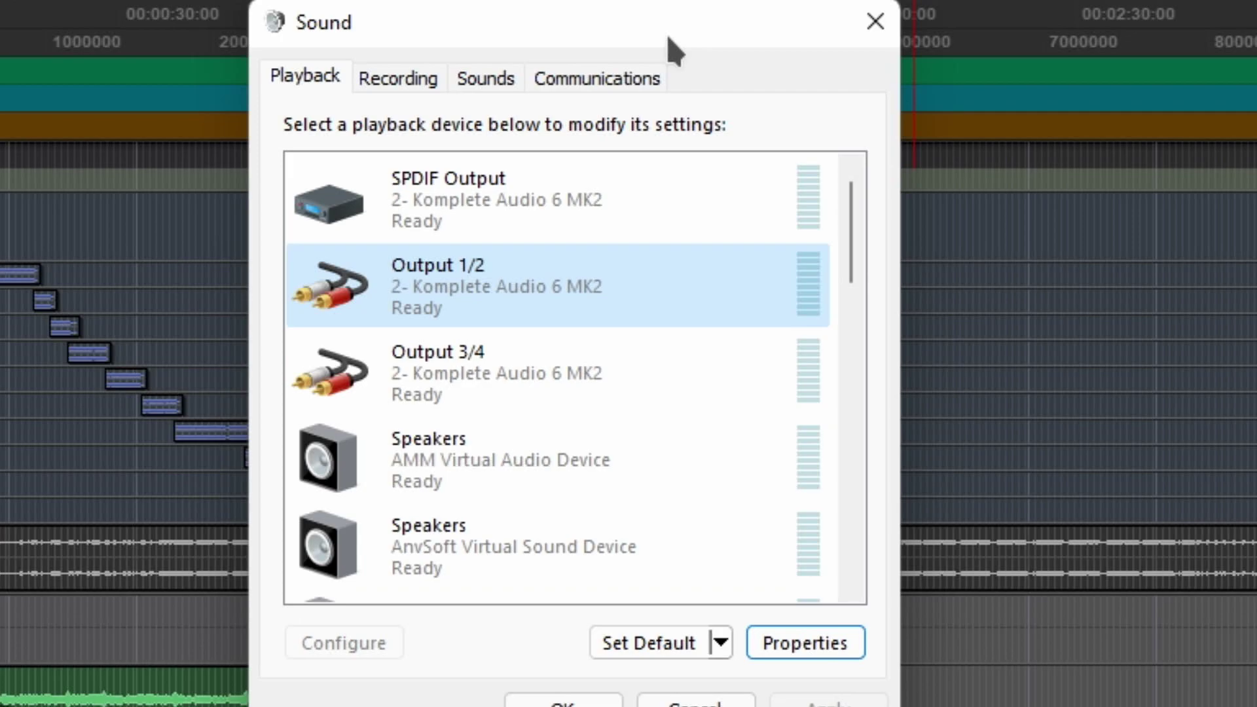
{"action": "left_click", "coordinate": [875, 23]}
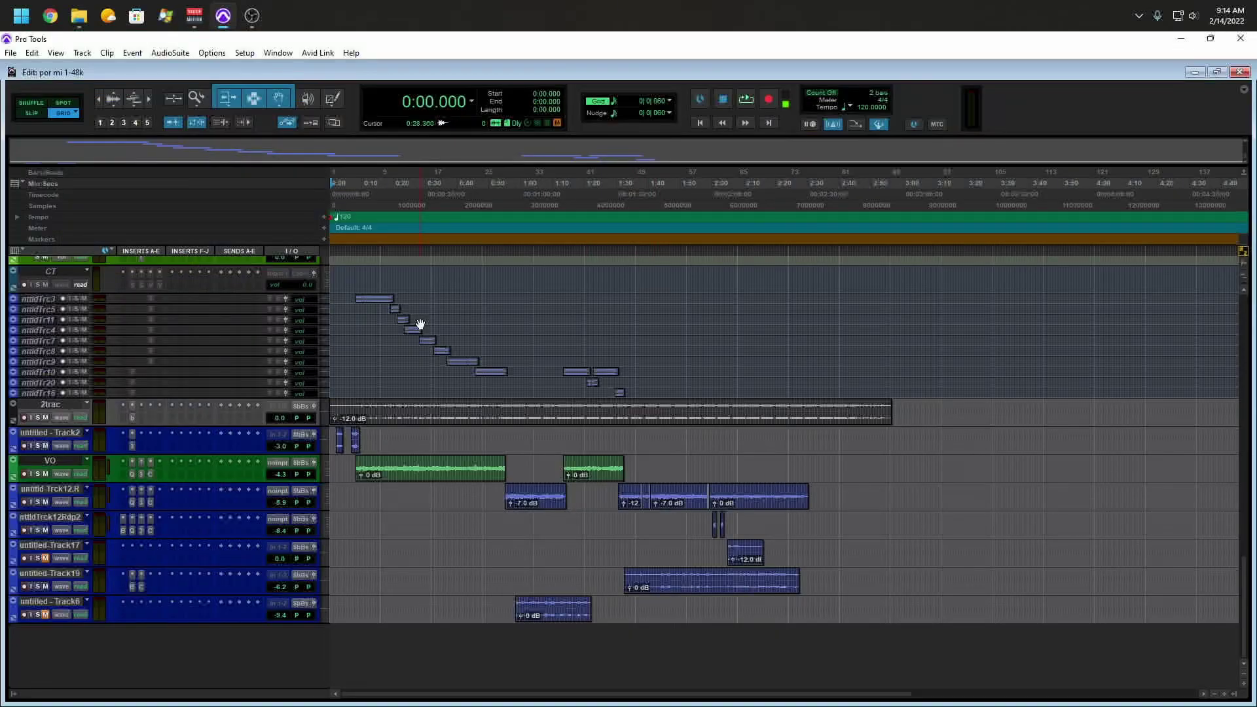